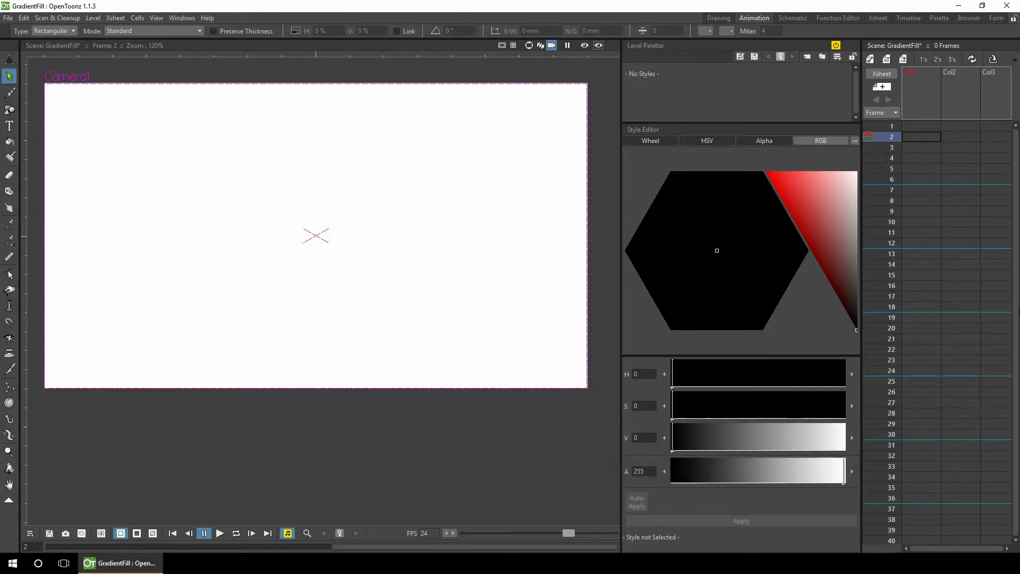
Step: Create vector level A in frame 1 and add a red style to the palette
click(922, 126)
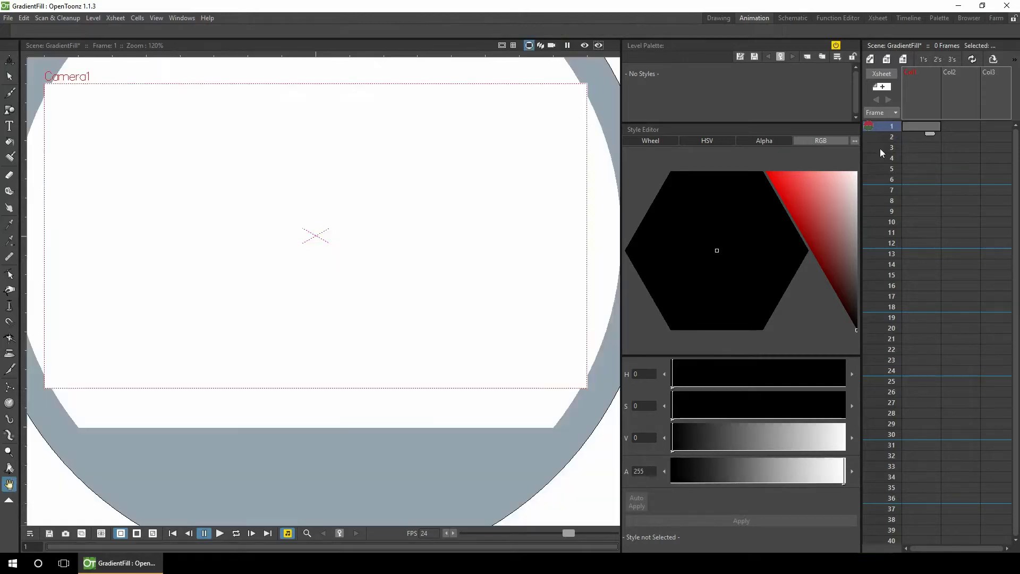
click(872, 59)
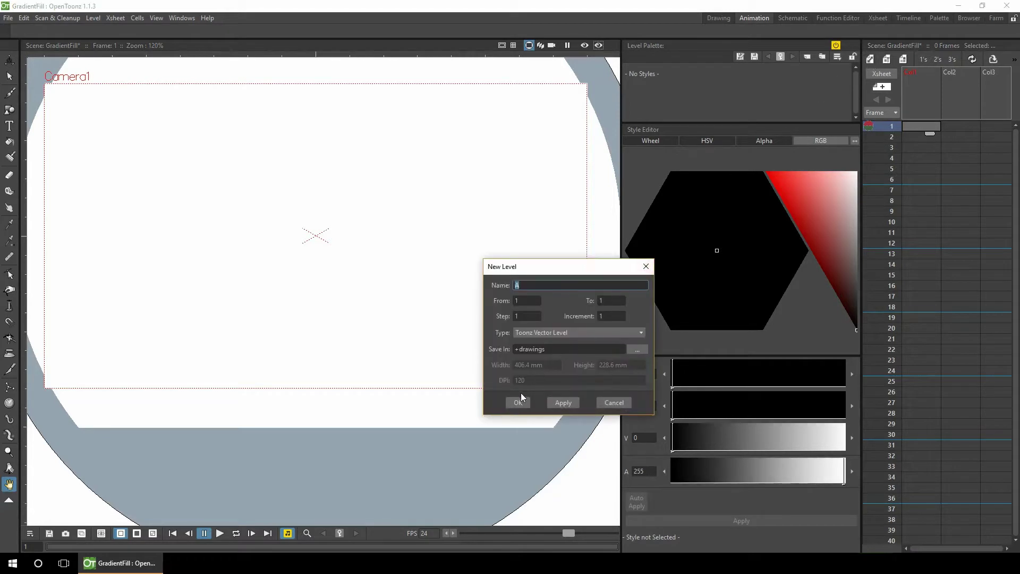
click(517, 403)
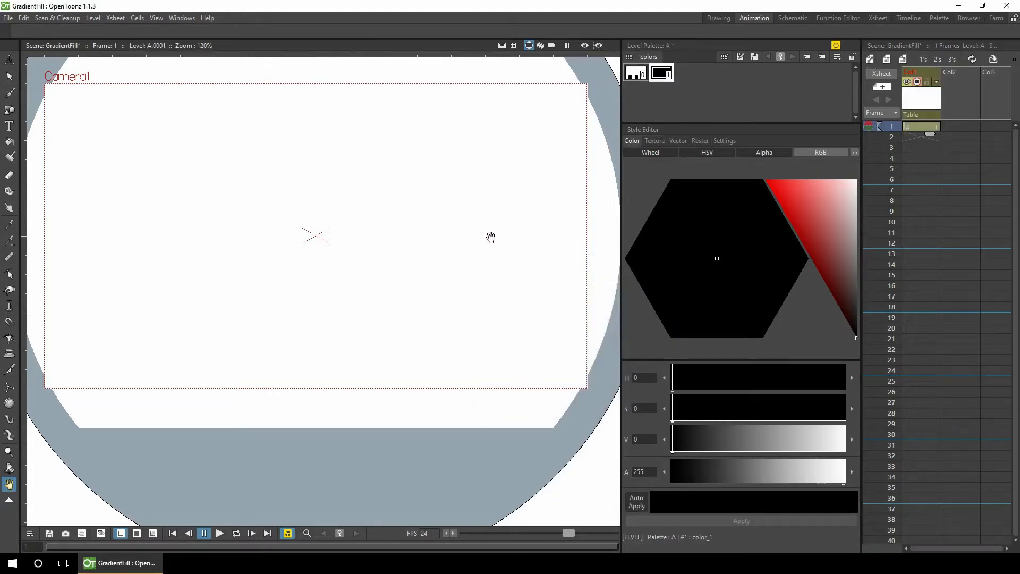
click(807, 57)
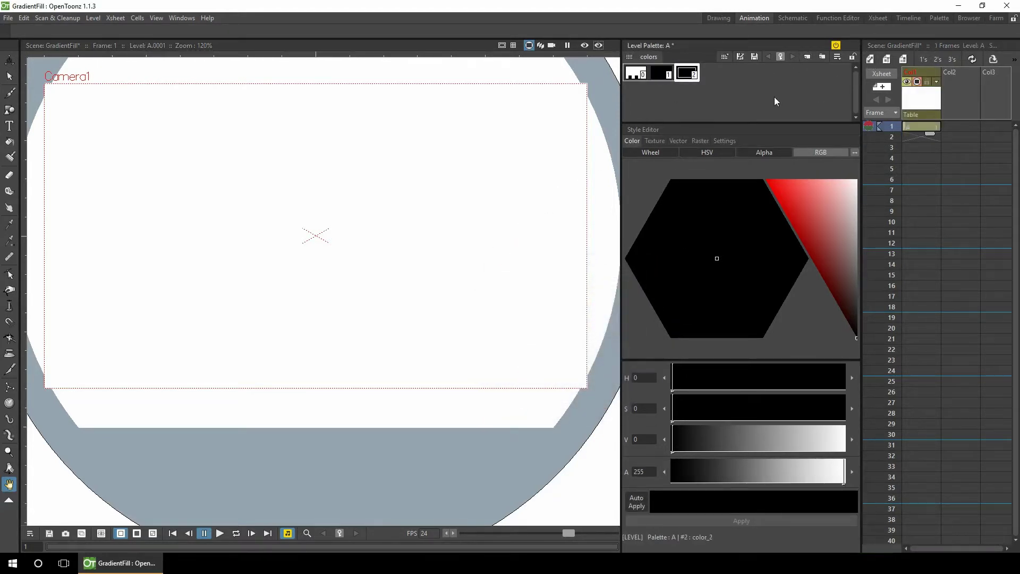
click(797, 192)
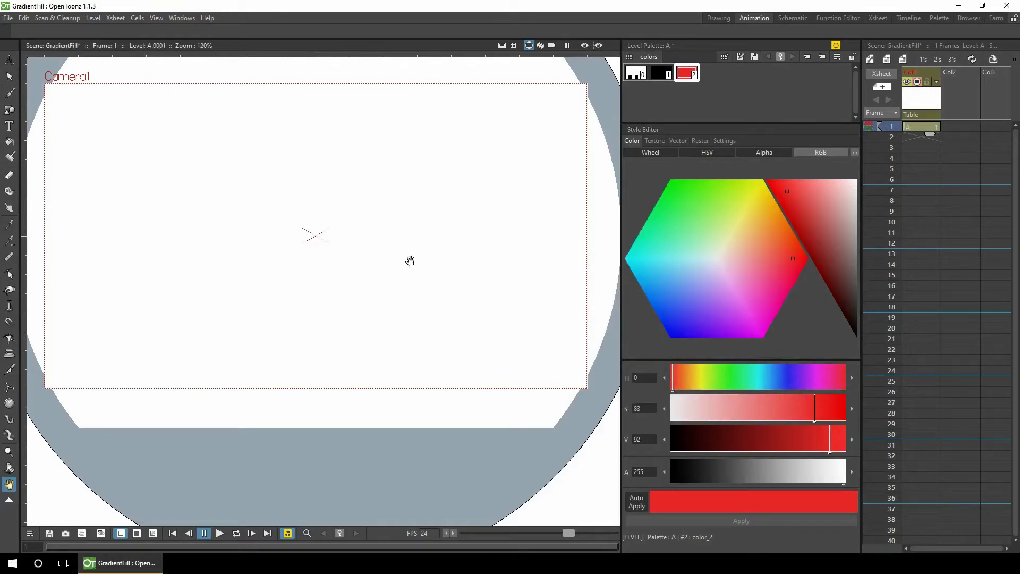
Step: Draw a rectangle near the frame's top-left and fill it solid red
key(g)
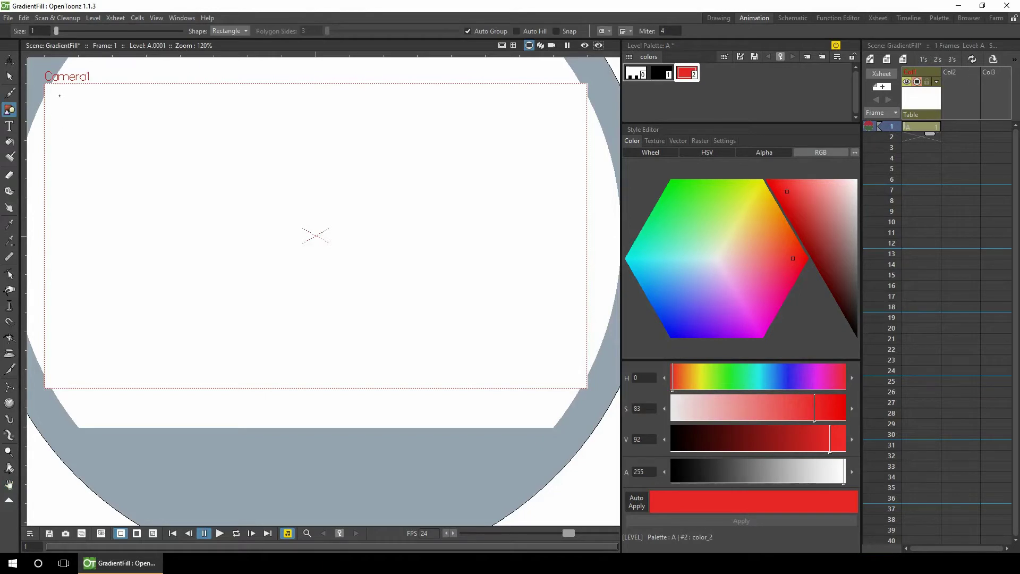
drag(61, 96, 426, 223)
key(f)
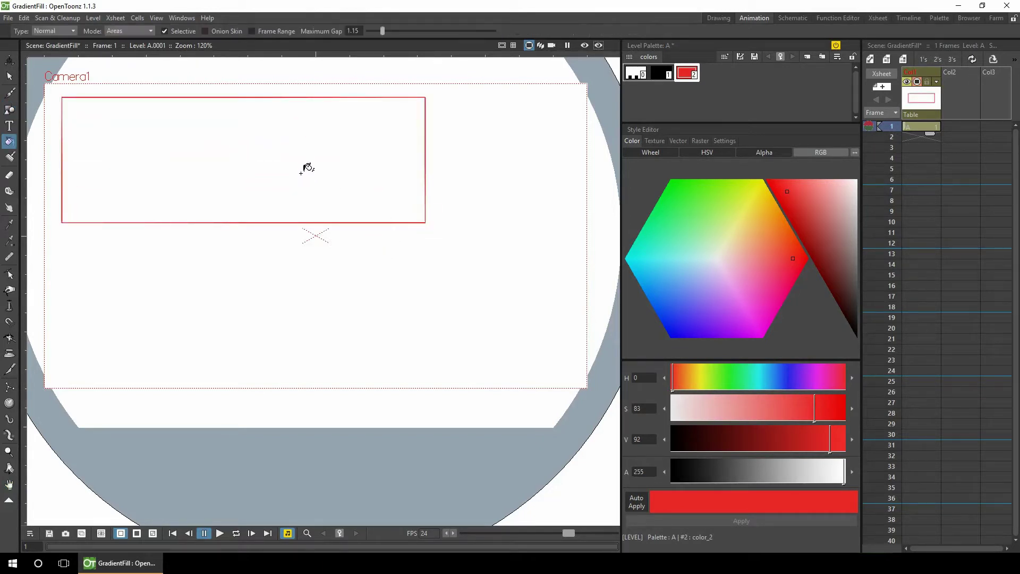
click(299, 165)
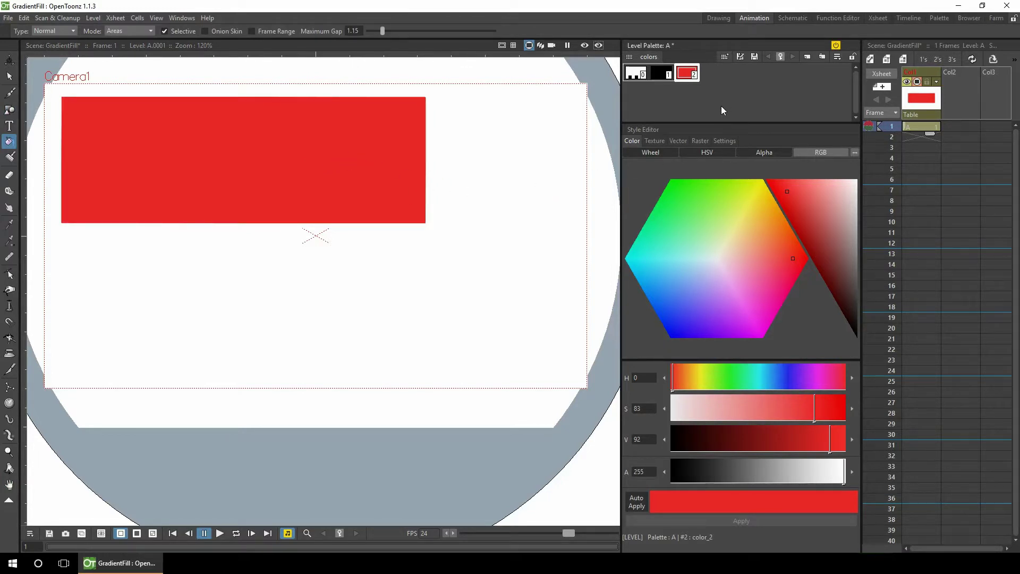
click(677, 140)
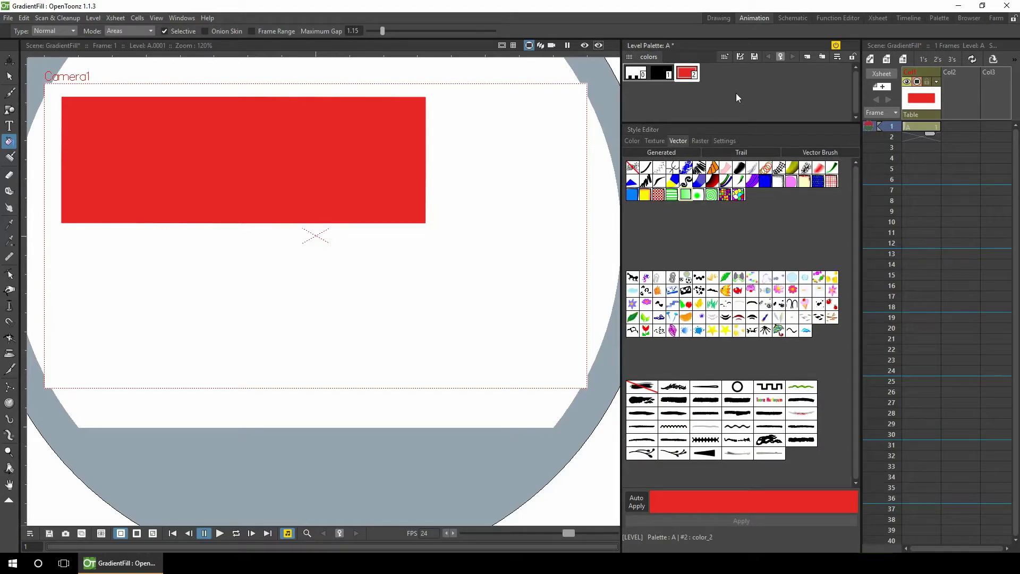
Step: Turn the red style into a linear gradient from the generated vector styles
click(746, 153)
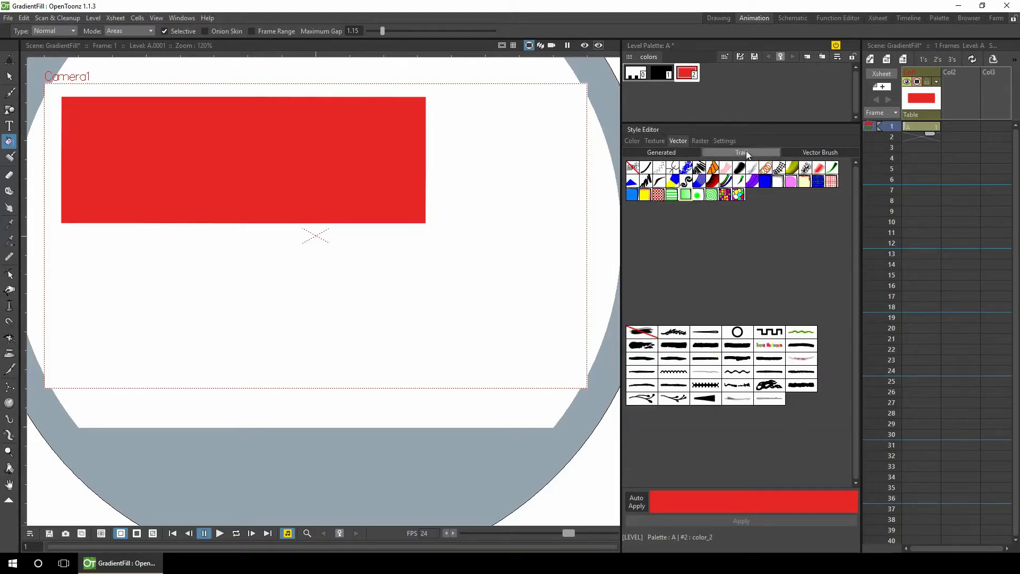
click(813, 153)
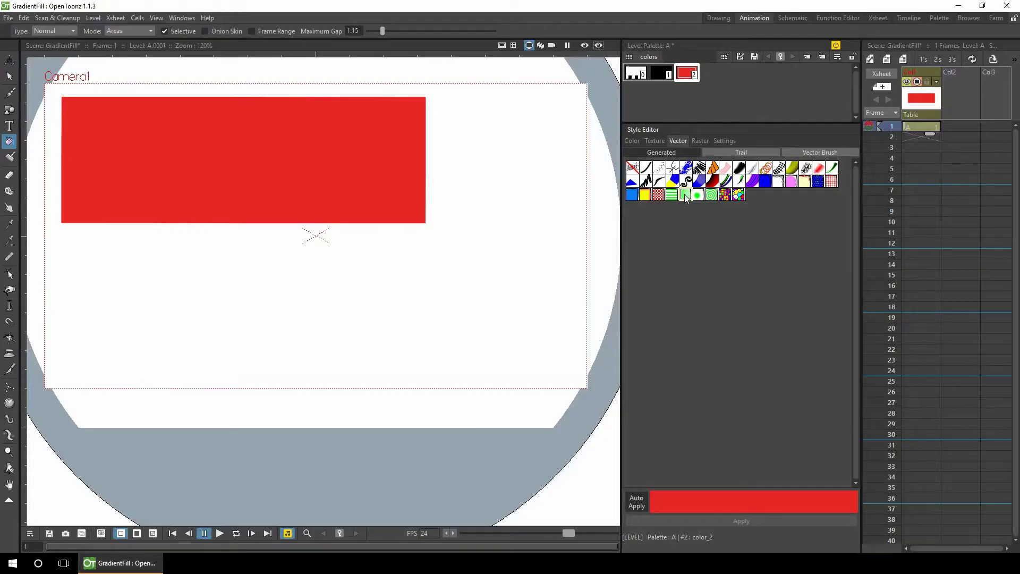
click(686, 196)
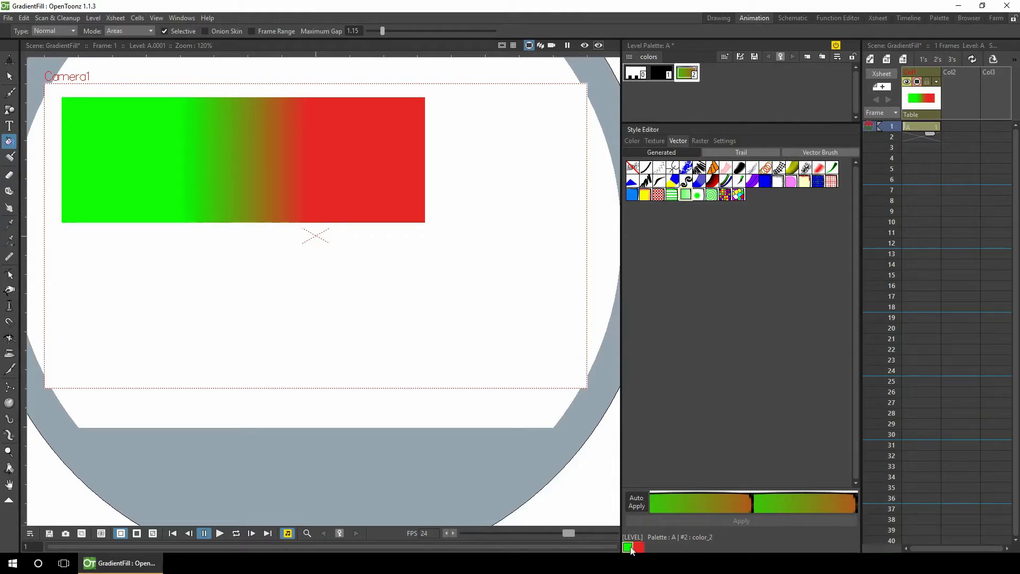
Step: Set the linear gradient's two colours to yellow and red
click(633, 142)
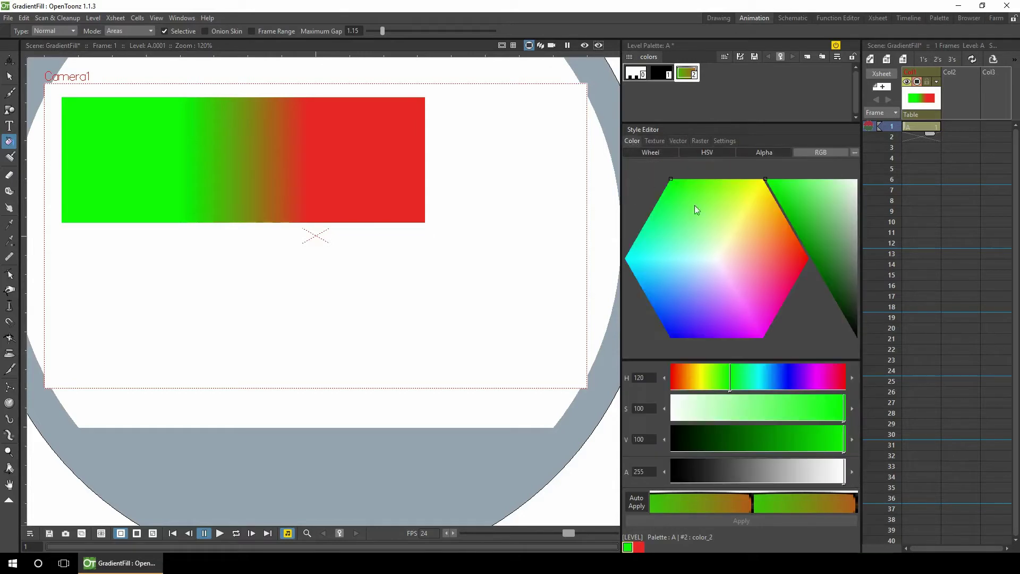
drag(729, 242, 765, 186)
click(641, 547)
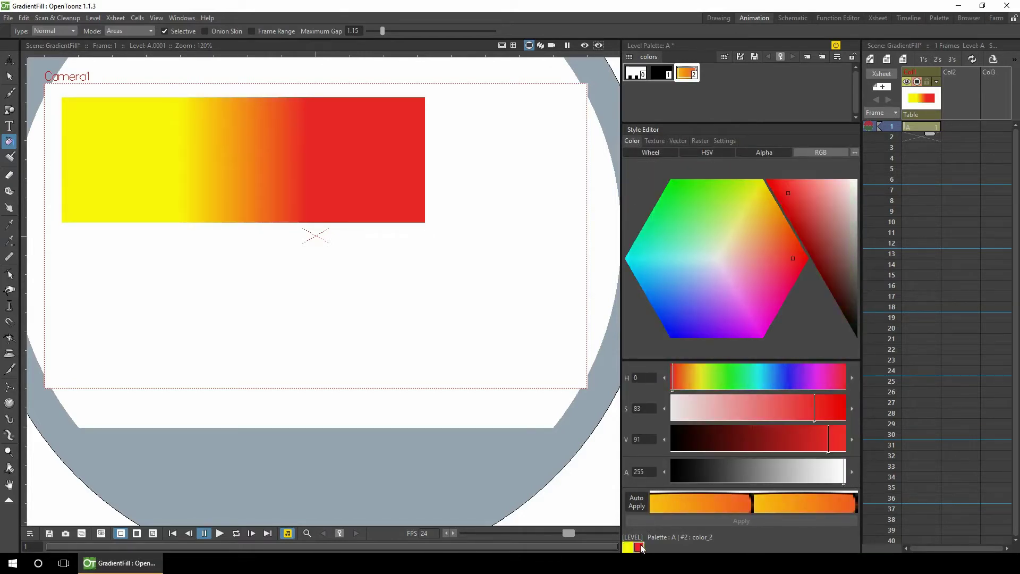
click(724, 141)
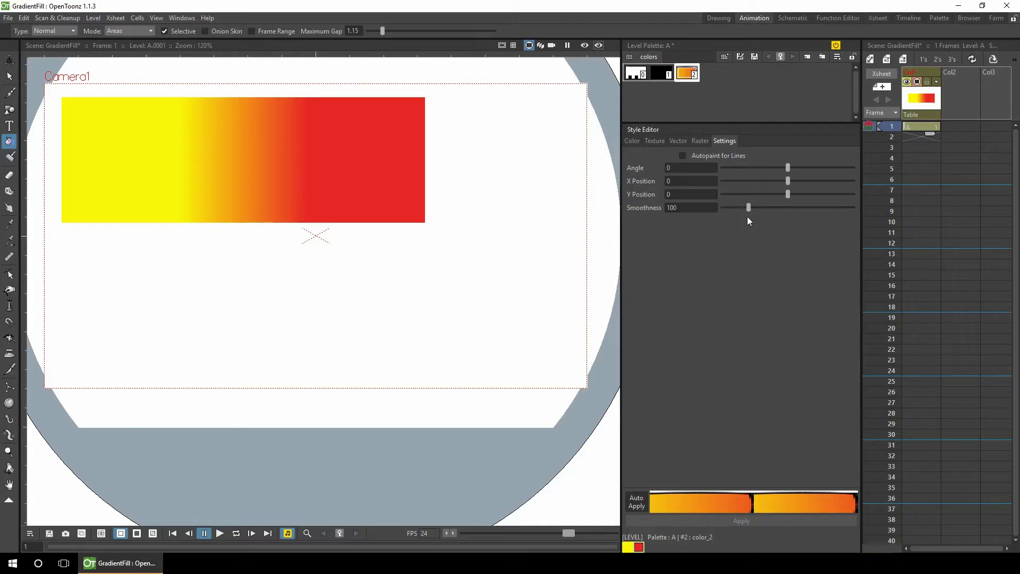
Step: Soften the gradient to smoothness 121.66 and tilt it diagonally with the Settings sliders
drag(748, 205, 717, 209)
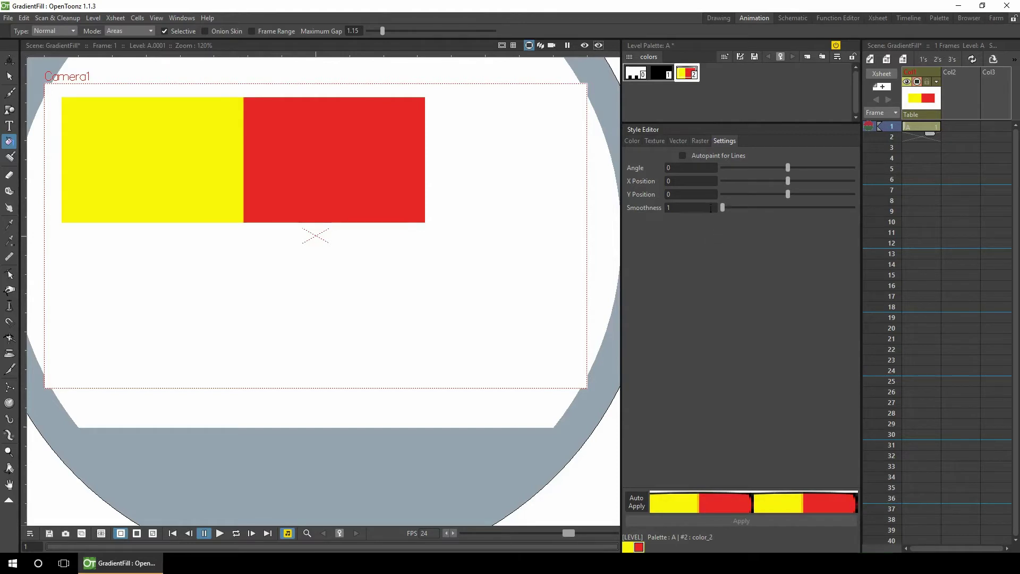
drag(722, 209, 706, 228)
drag(787, 166, 742, 197)
Step: Set the gradient angle to 0, then 90, and finally -90 so yellow sits on top
double_click(680, 167)
text(0)
key(Return)
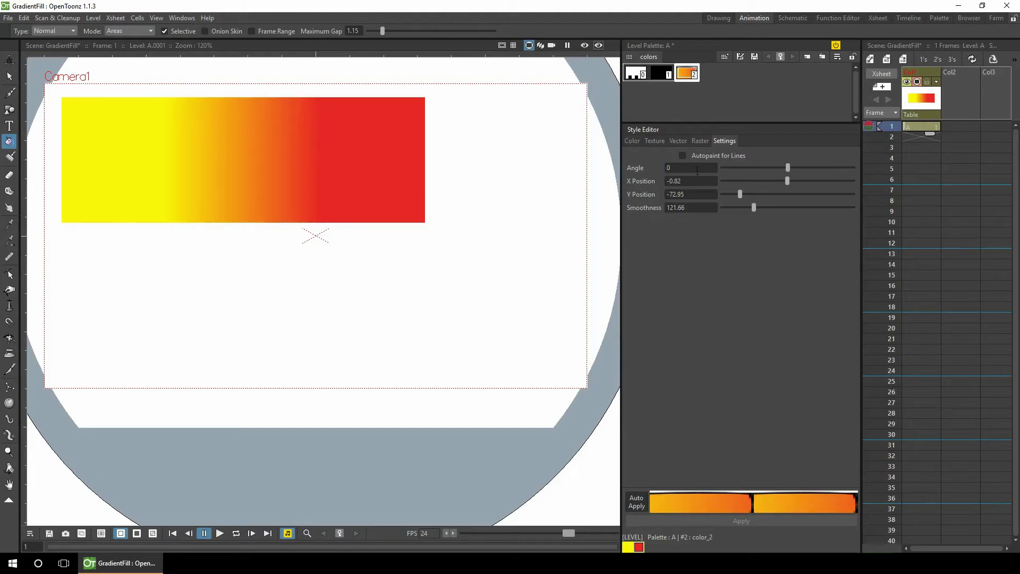
double_click(677, 167)
text(90)
key(Return)
double_click(669, 167)
text(-90)
key(Return)
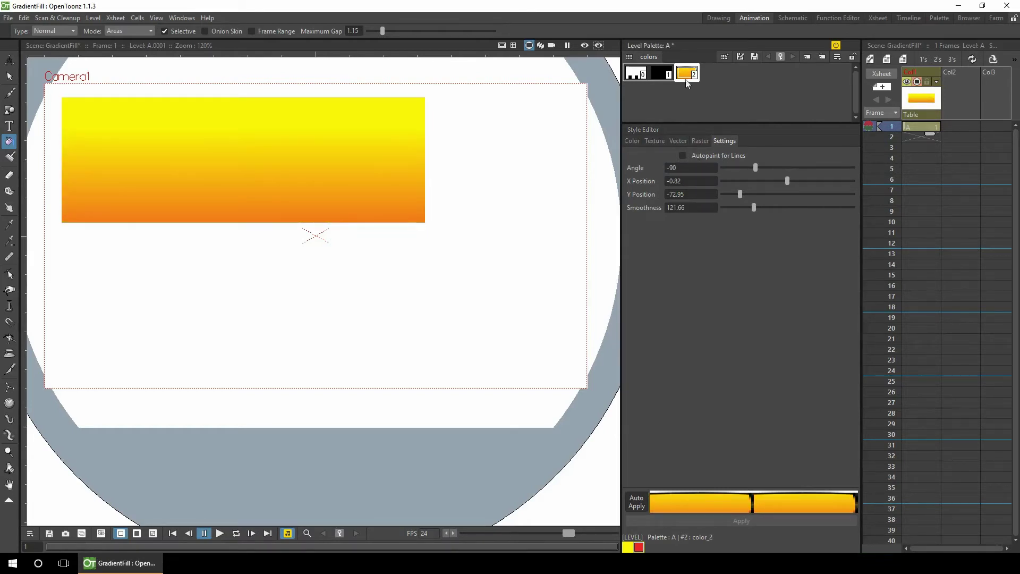
Step: Brush a black arch right of the rectangle and fill it with the yellow-to-orange gradient
click(661, 74)
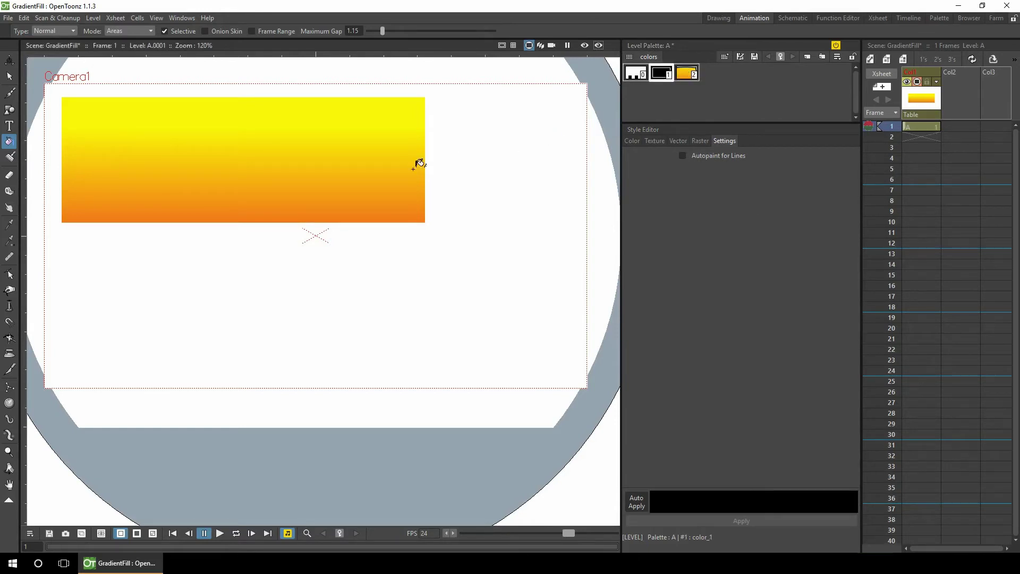
key(b)
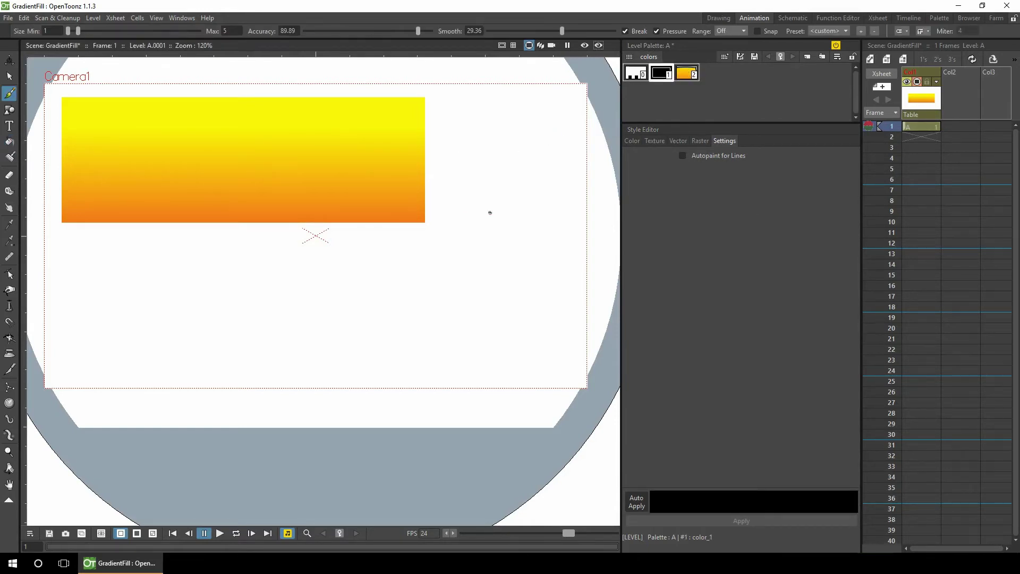
mouse_move(463, 217)
mouse_down()
mouse_move(470, 137)
mouse_move(514, 127)
mouse_move(552, 153)
mouse_move(562, 211)
mouse_move(527, 213)
mouse_move(505, 171)
mouse_move(487, 183)
mouse_move(492, 215)
mouse_up()
click(687, 76)
key(f)
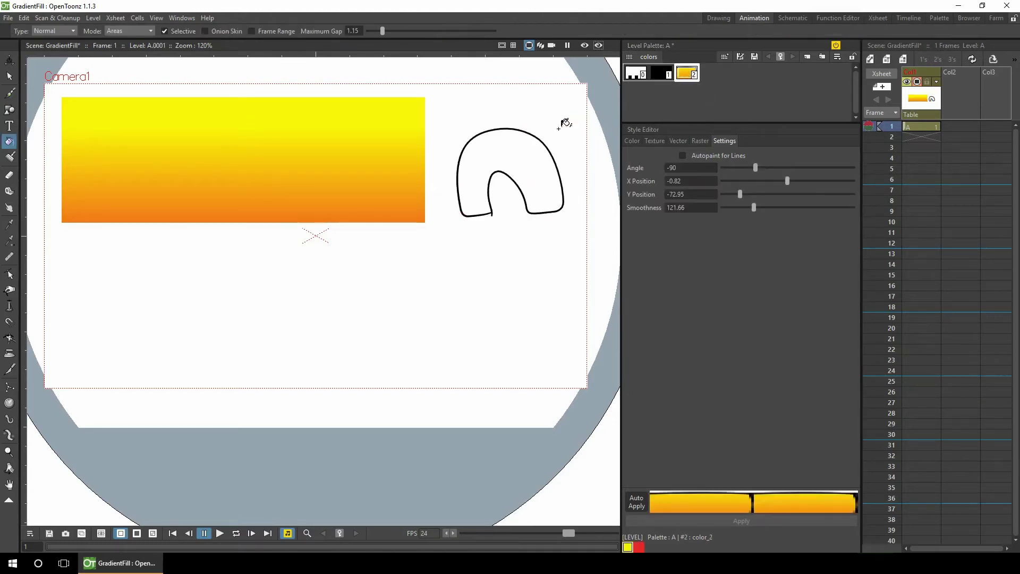
click(534, 150)
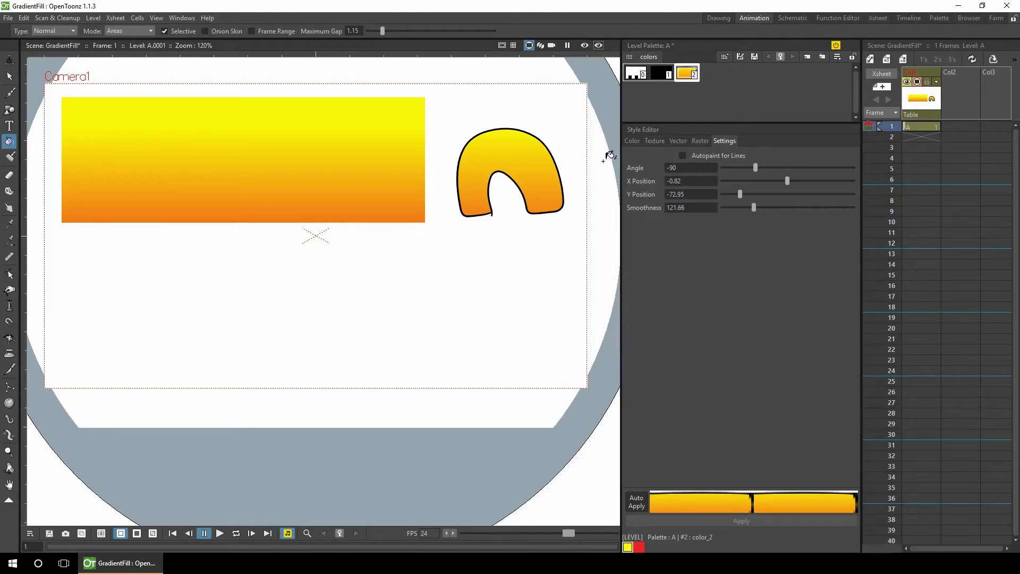
Step: Select the arch and switch its outline to style 0, removing the black line
click(9, 77)
key(ctrl+a)
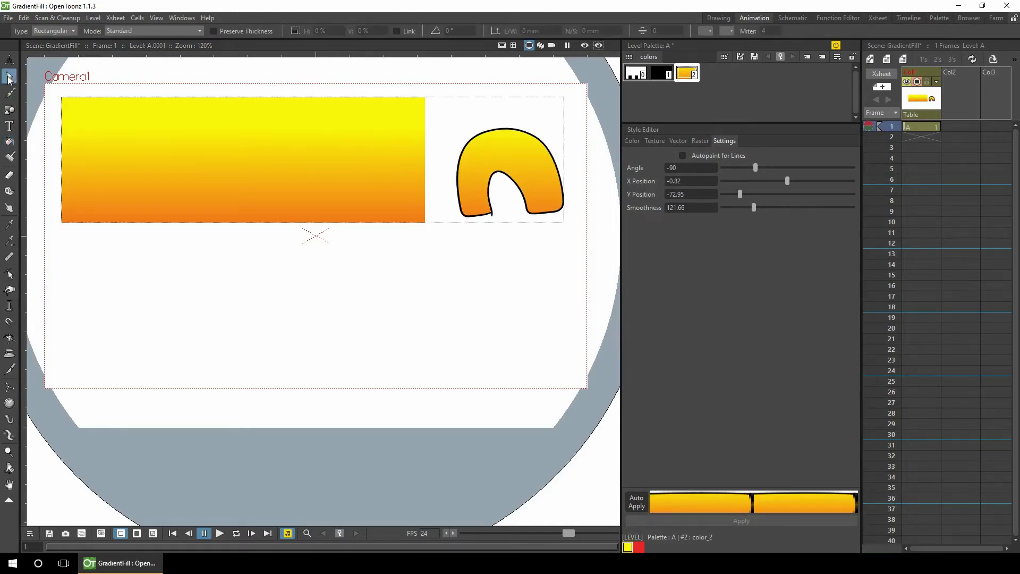
click(526, 133)
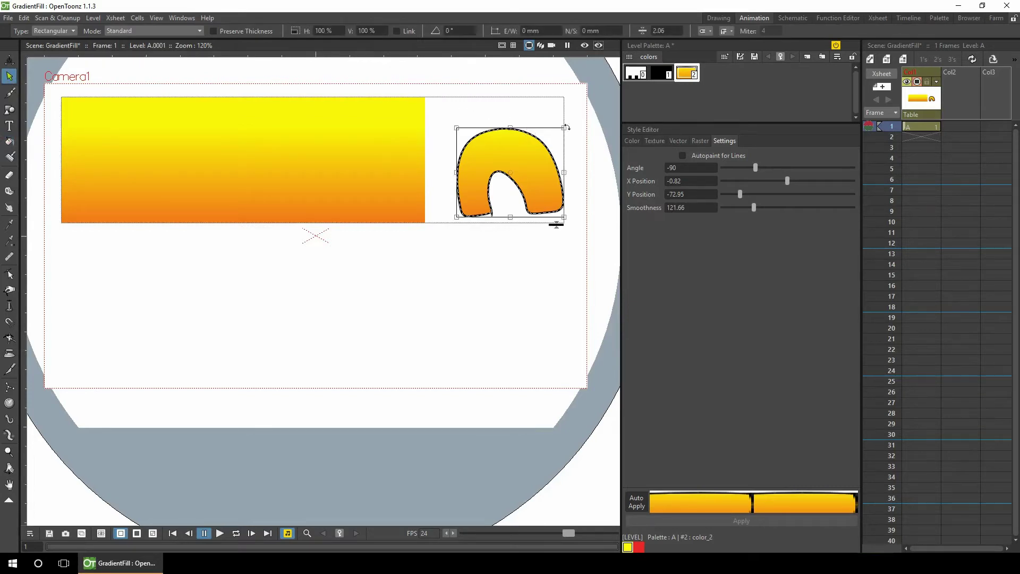
click(636, 75)
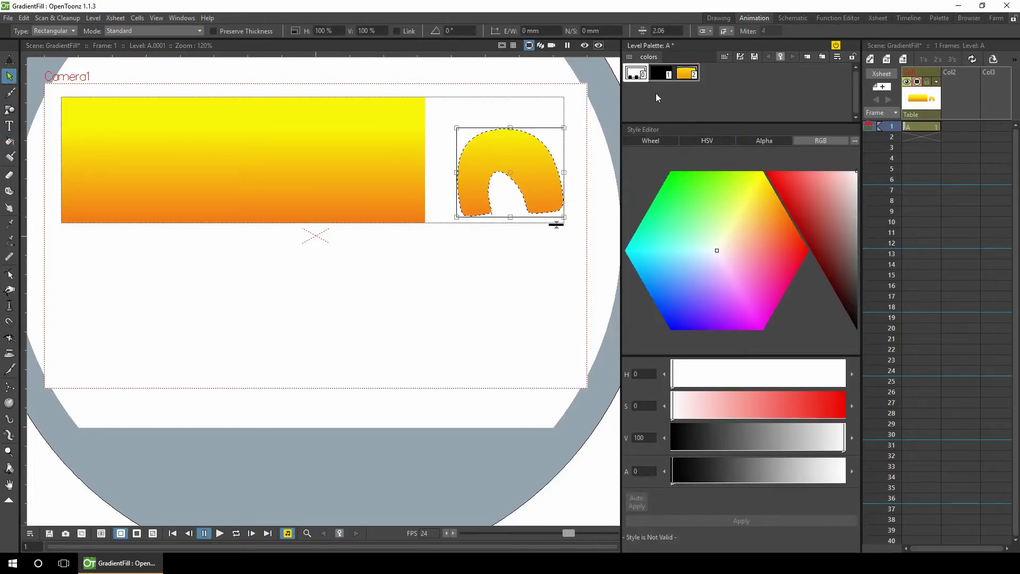
click(599, 144)
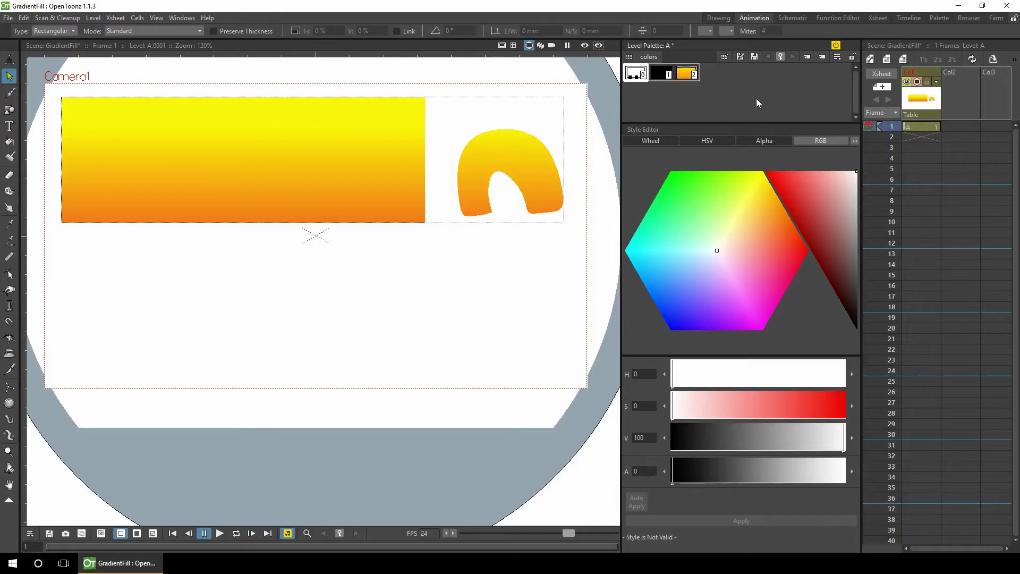
Step: Add style #3 coloured blue and make it a green-centred radial gradient
click(807, 56)
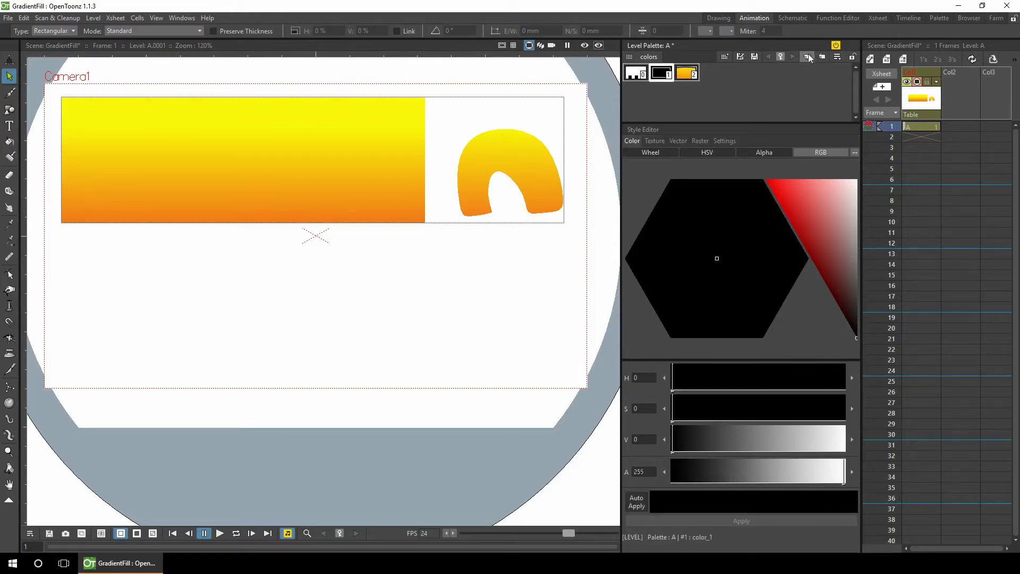
click(792, 193)
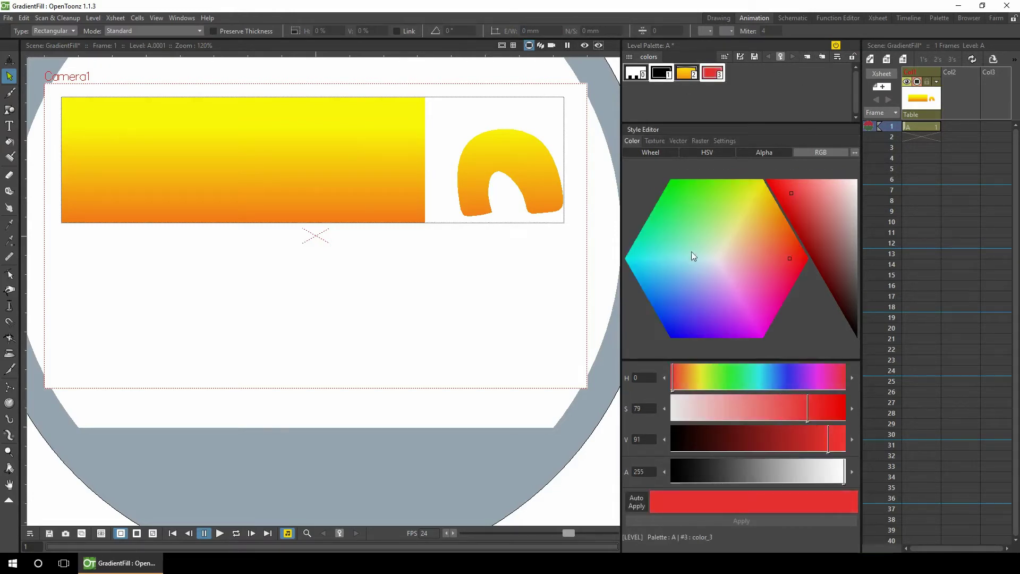
drag(681, 306, 656, 345)
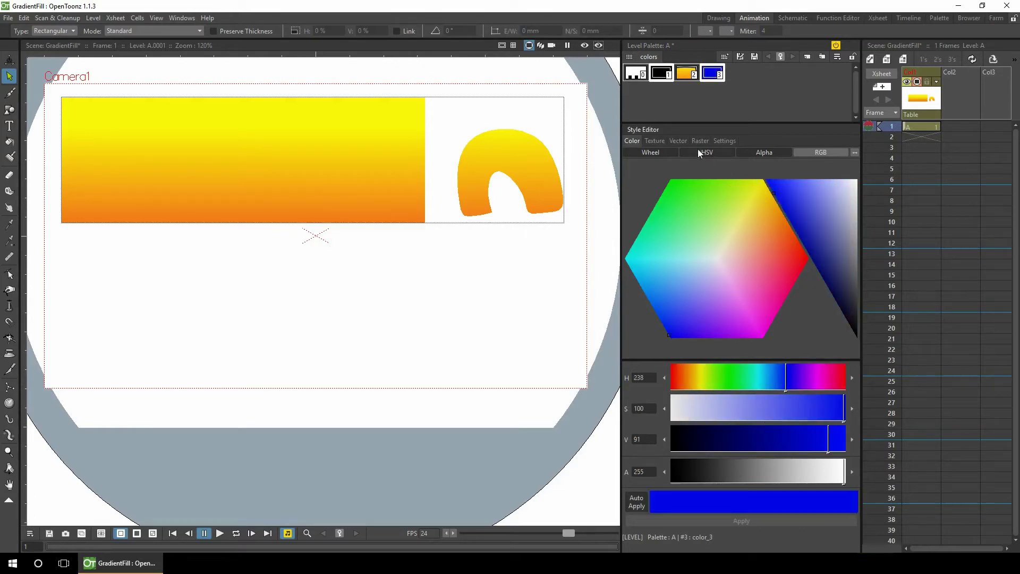
click(678, 141)
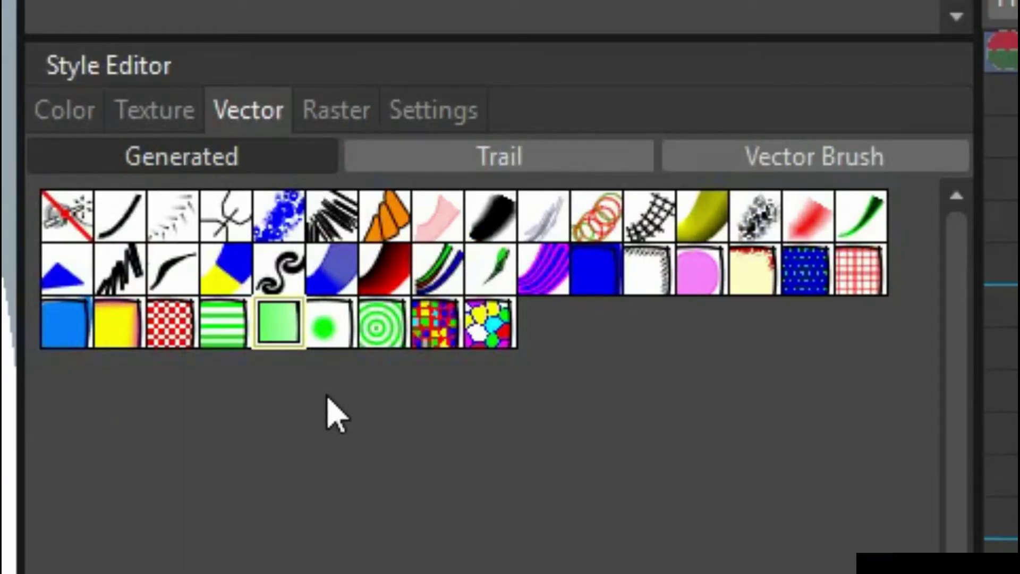
click(319, 325)
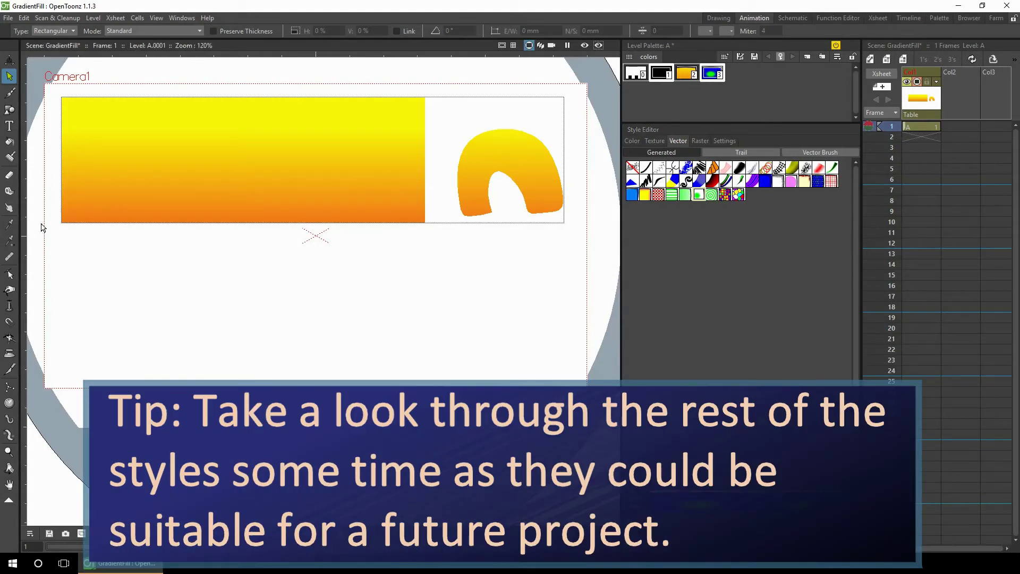
Step: Draw a black rectangle below the yellow one and fill it with the blue-green radial gradient
key(g)
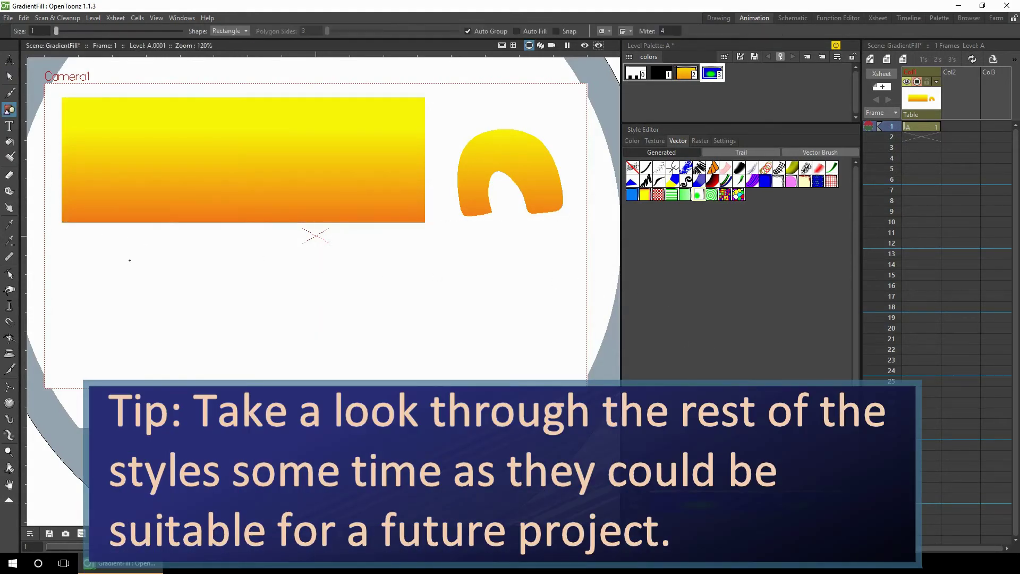
click(663, 73)
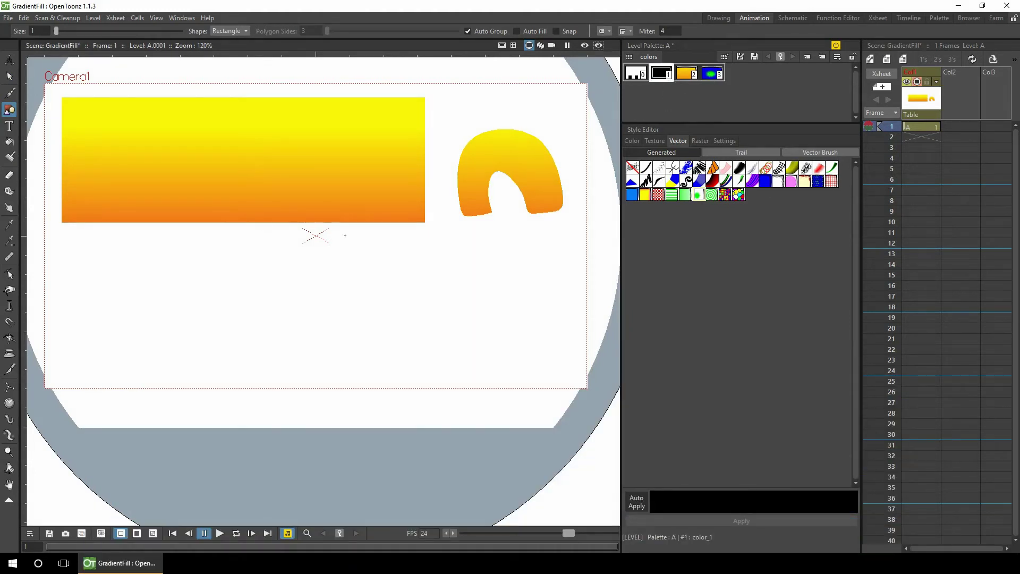
mouse_move(58, 247)
mouse_down()
mouse_move(332, 340)
mouse_move(384, 377)
mouse_up()
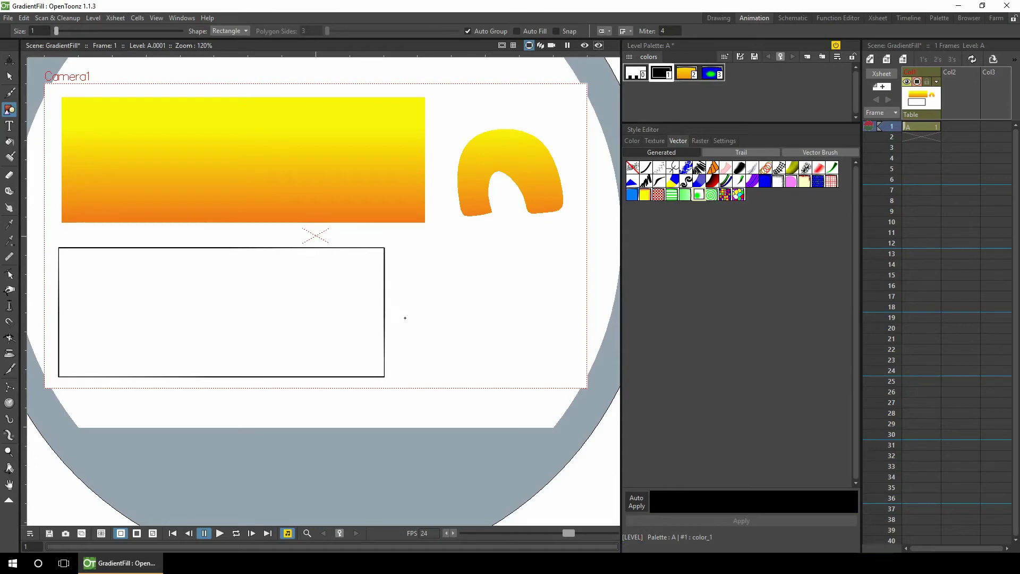
click(710, 71)
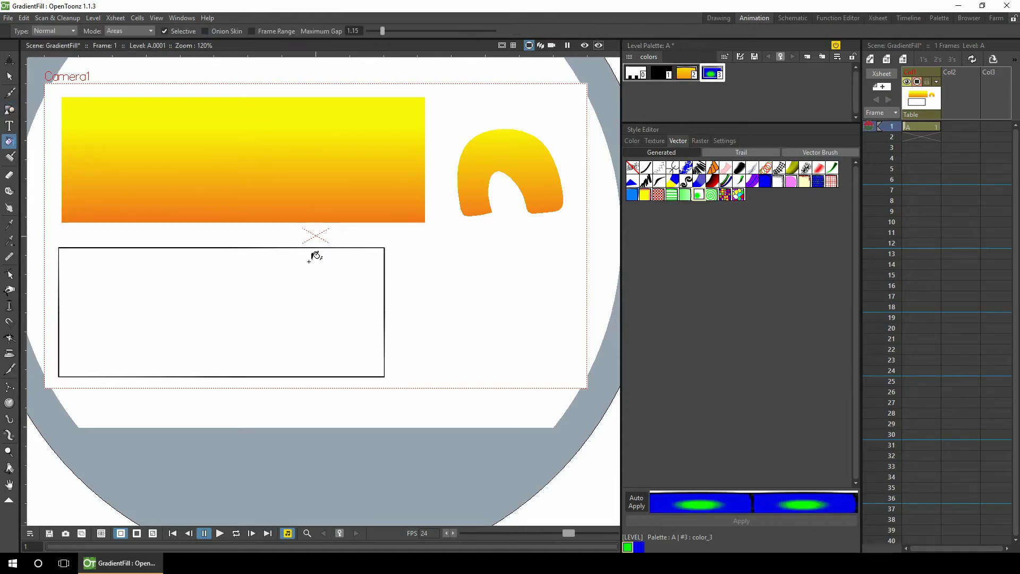
click(309, 261)
click(726, 140)
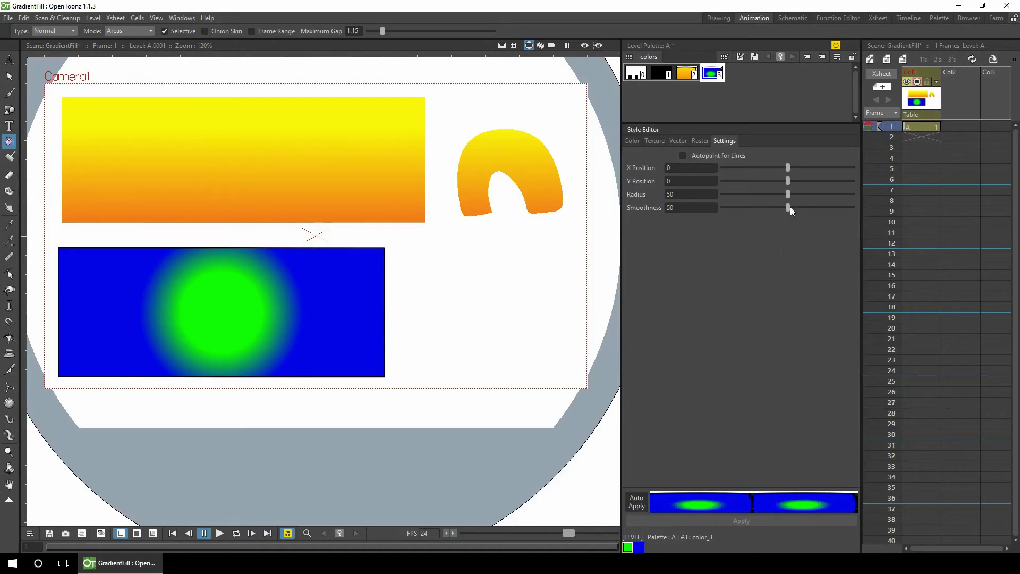
Step: Set the radial glow to radius 87.71 and smoothness 97.95, shifting it left
drag(789, 207, 701, 215)
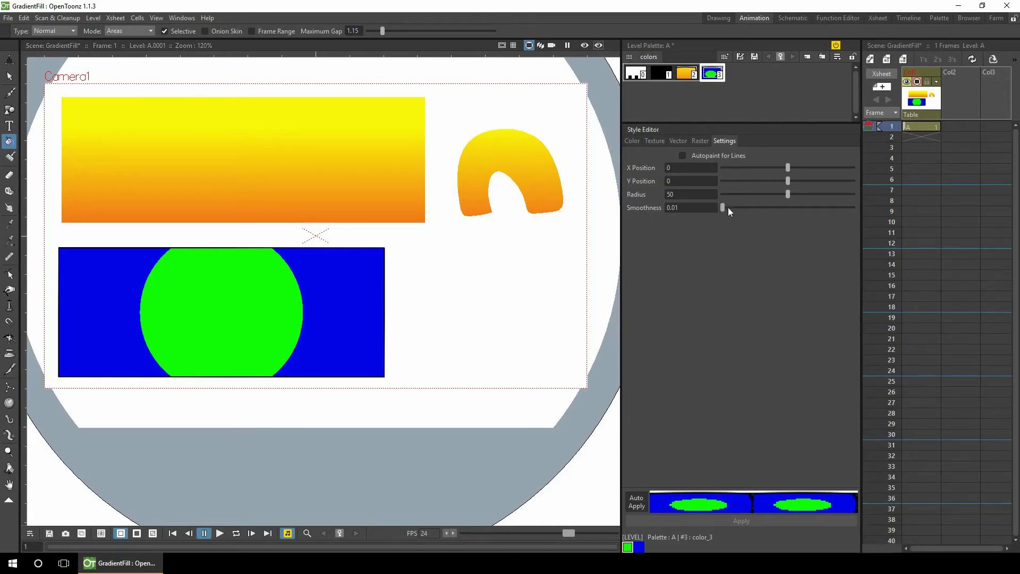
drag(723, 207, 853, 207)
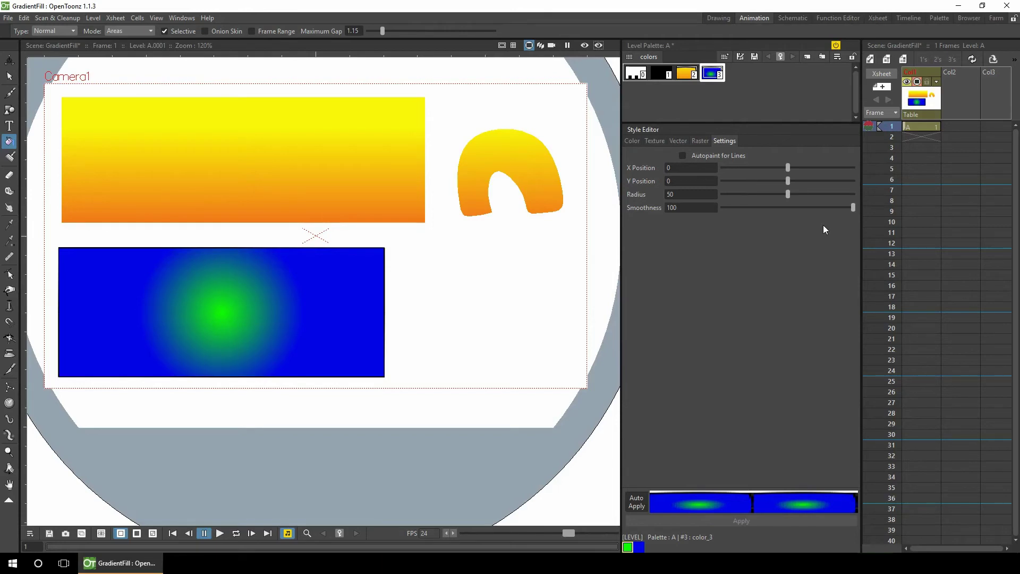
drag(848, 206, 756, 219)
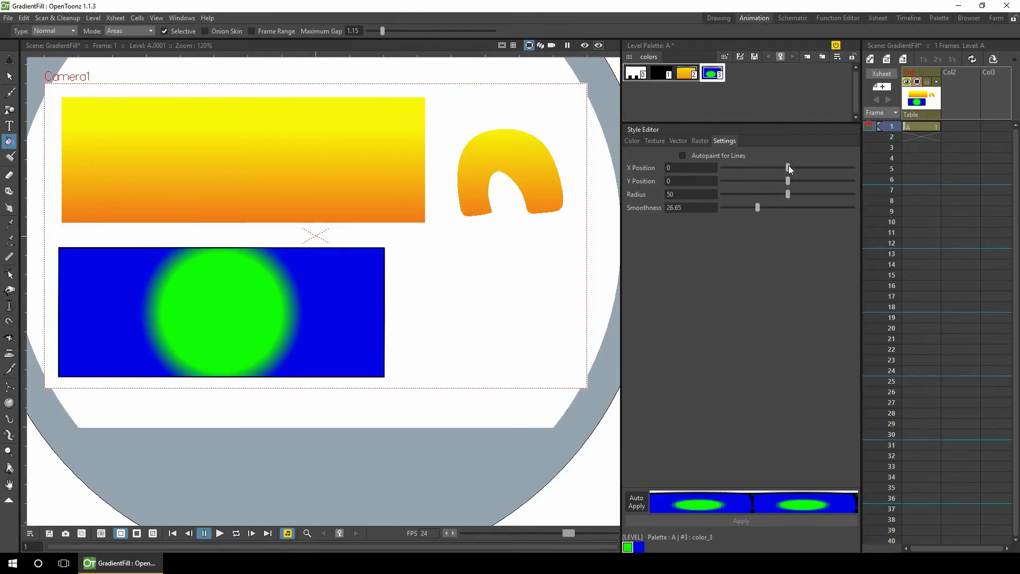
drag(789, 165, 718, 194)
Step: On frame 2, draw a black rectangle outline across the upper half of the camera
key(s)
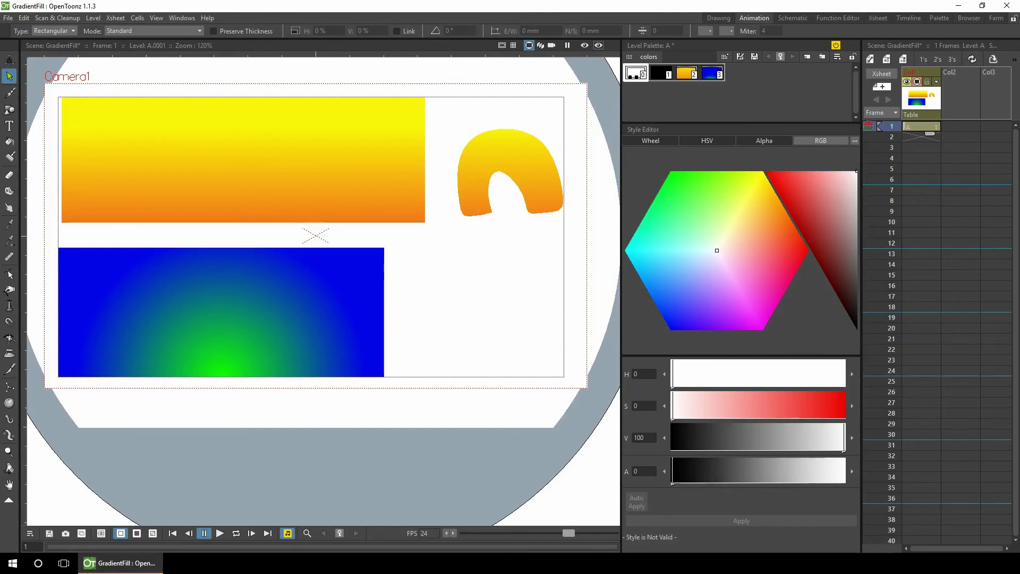
click(916, 136)
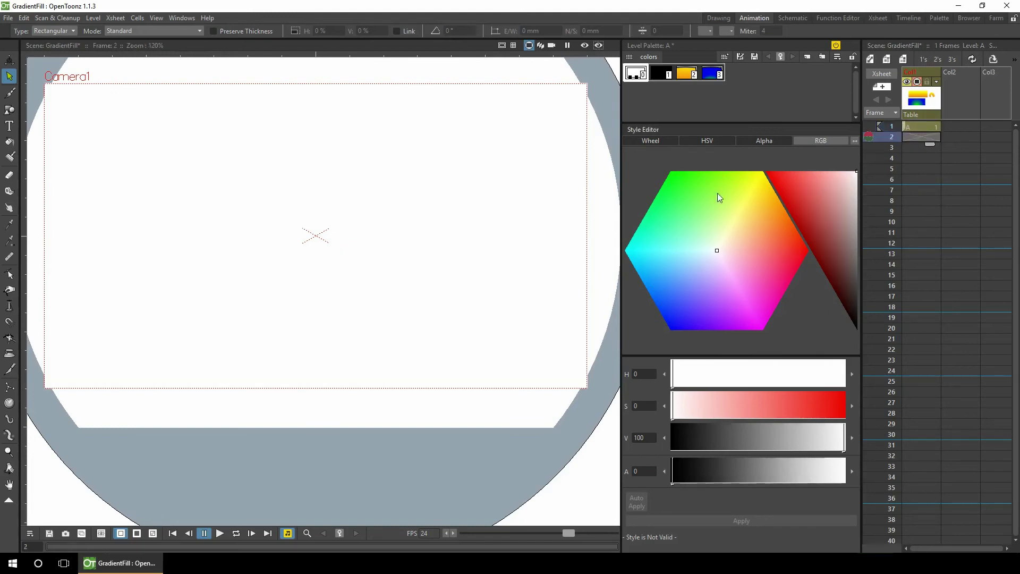
key(g)
click(659, 74)
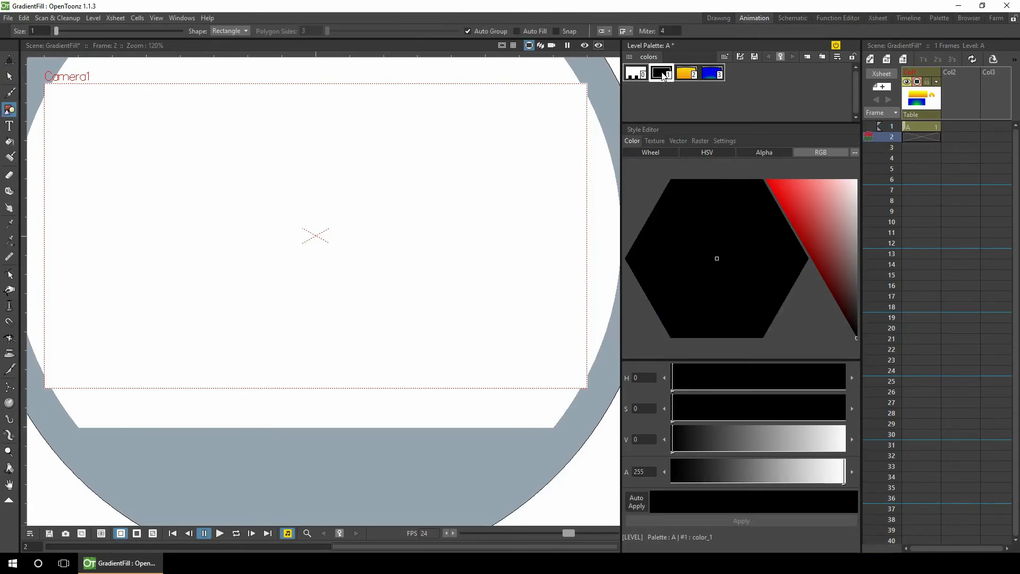
click(72, 105)
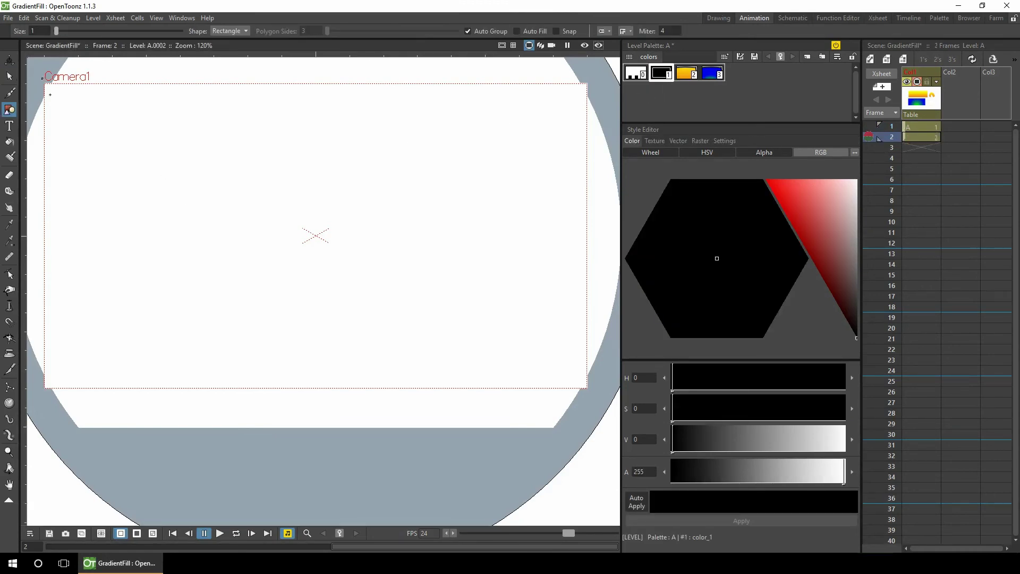
drag(42, 79, 606, 247)
Step: Add the ground rectangle below and tune the sky's cyan-to-blue and ground's green gradients
drag(43, 398, 611, 243)
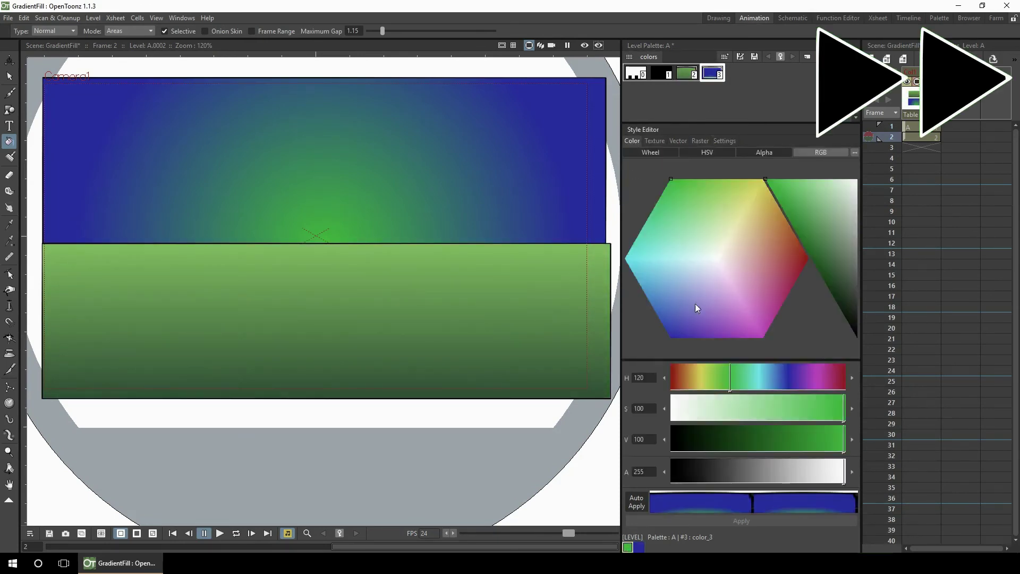
click(680, 260)
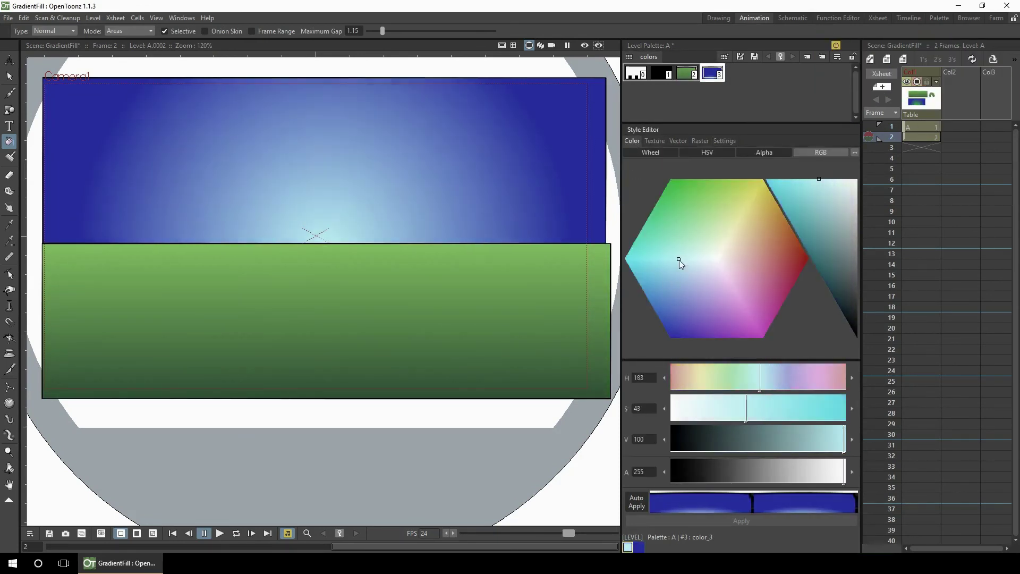
click(724, 140)
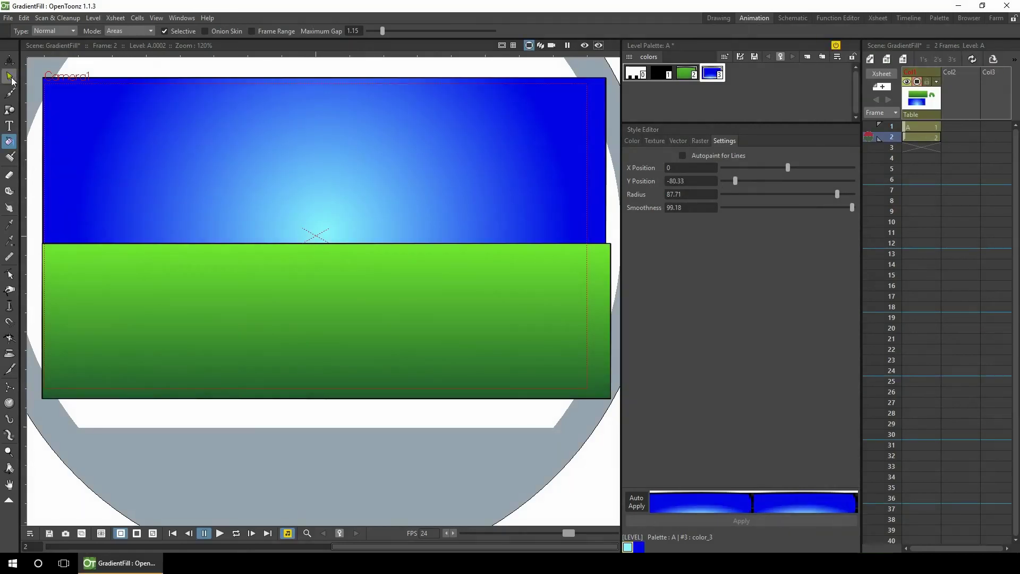
click(10, 76)
click(581, 81)
Step: Set the sky and grass rectangles' outlines to style 0 and switch the viewer to Camera View
click(635, 77)
drag(612, 250, 610, 256)
click(611, 256)
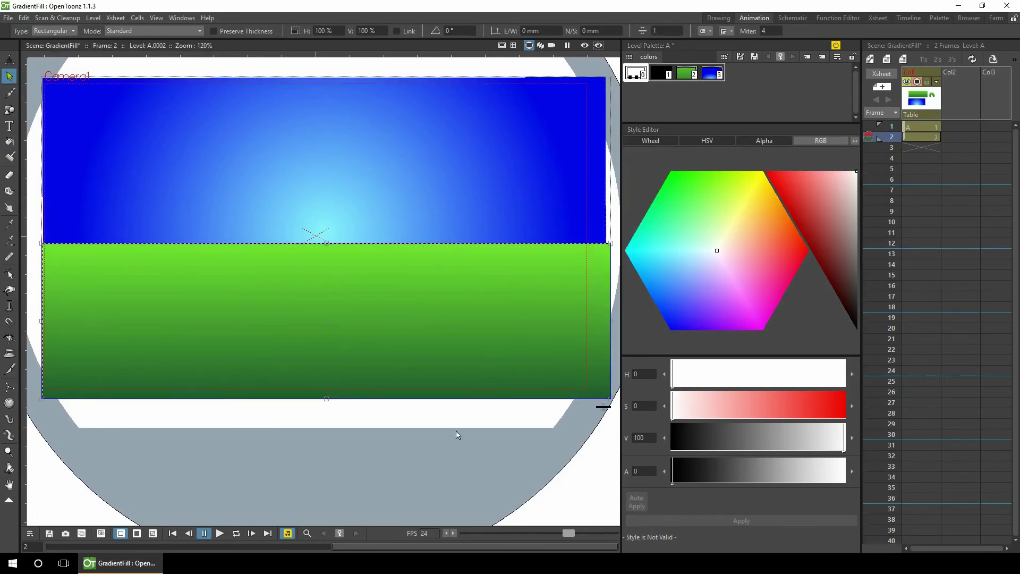
click(454, 446)
click(551, 45)
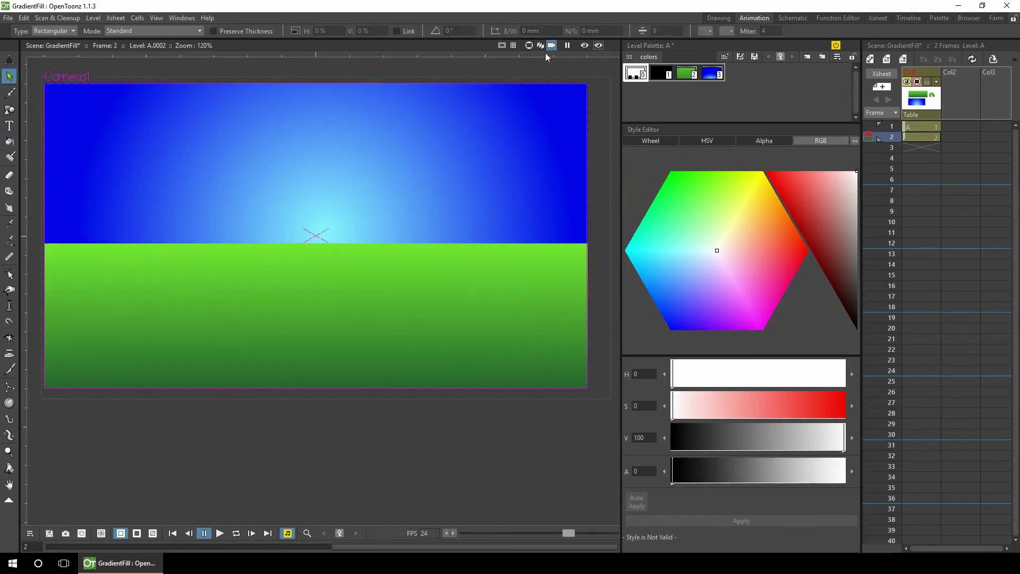